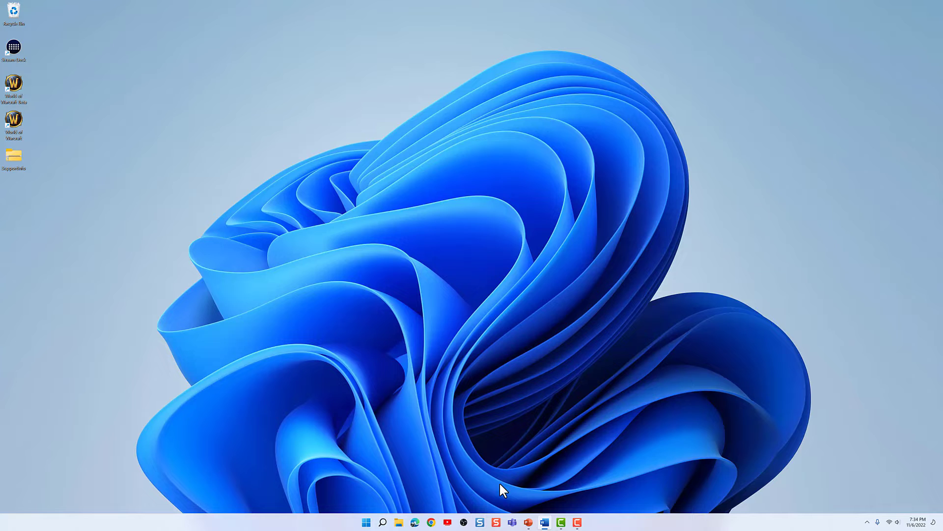
{"action": "left_click", "coordinate": [527, 524]}
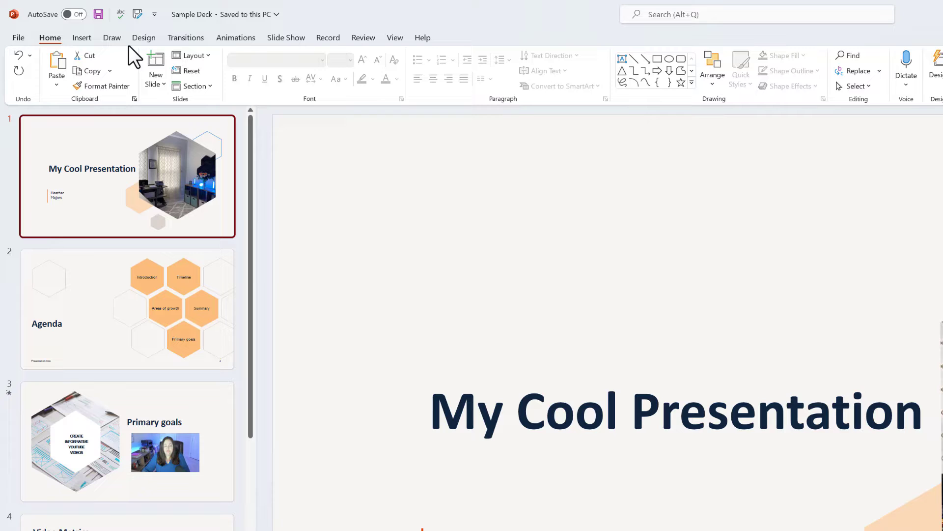
Step: Switch the title slide from On Mouse Click to advance After 5 seconds, then page down to the Agenda slide
{"action": "left_click", "coordinate": [189, 41]}
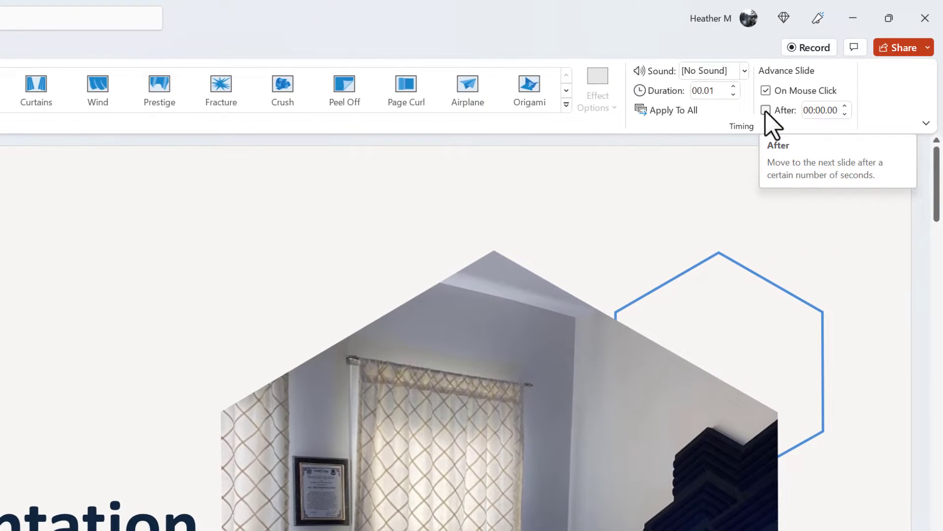
{"action": "left_click", "coordinate": [766, 90]}
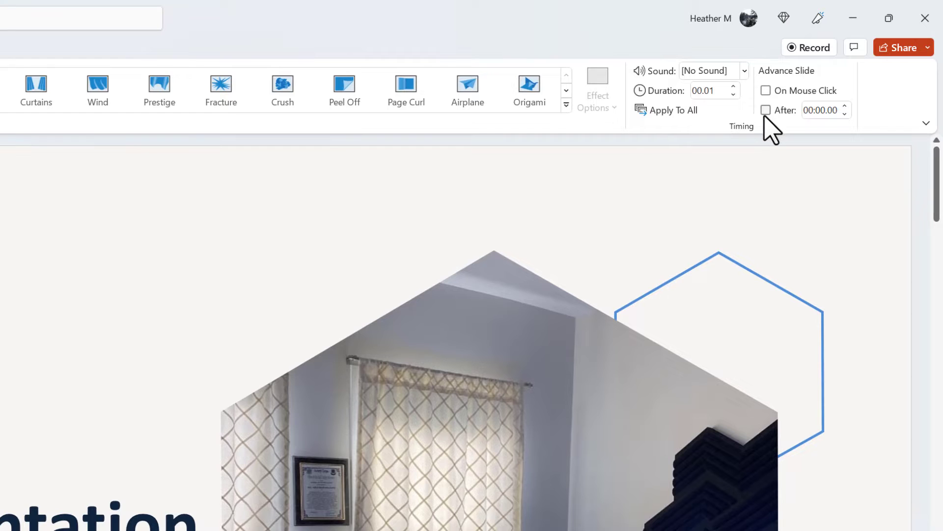
{"action": "left_click", "coordinate": [766, 110]}
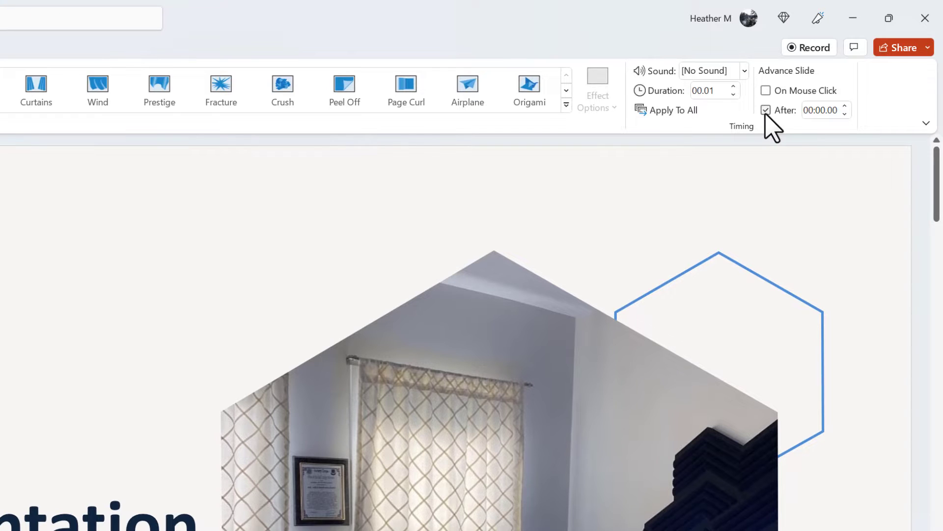
{"action": "left_click", "coordinate": [834, 113]}
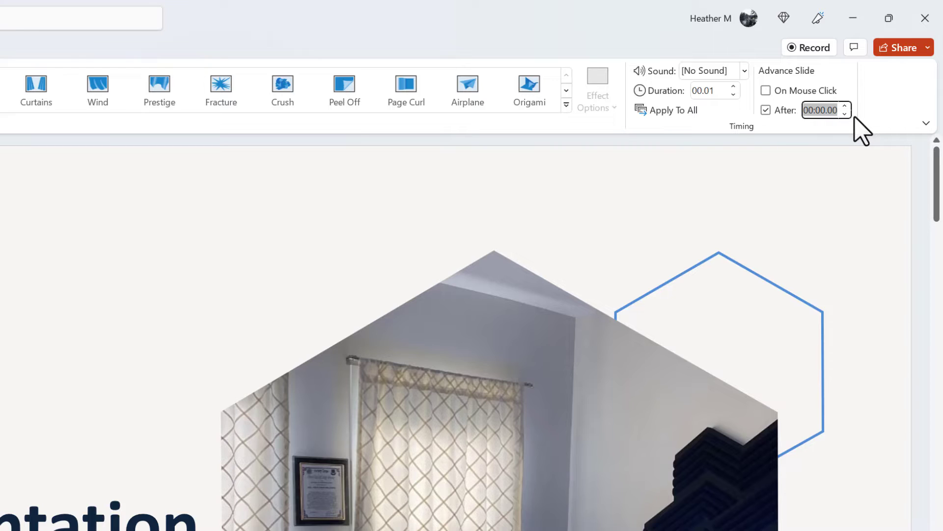
{"action": "type", "text": "5"}
{"action": "key", "text": "Return"}
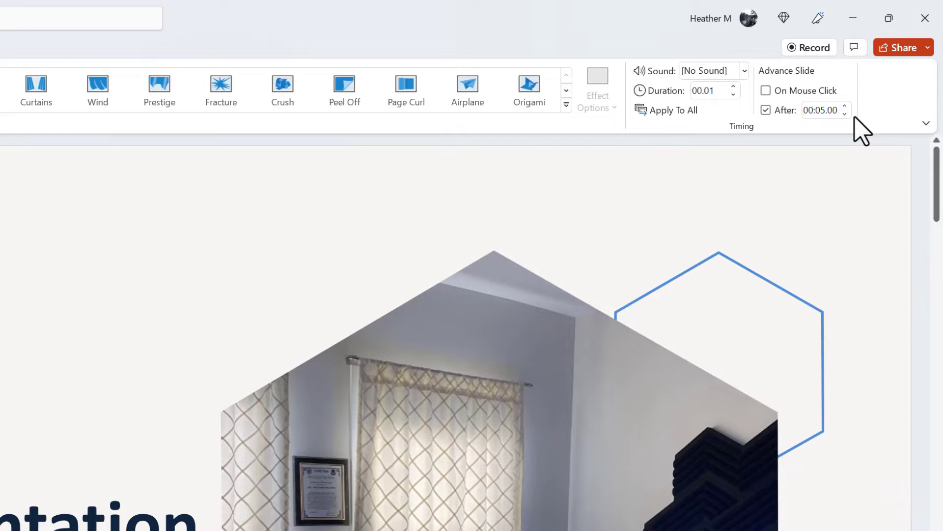
{"action": "key", "text": "Page_Down"}
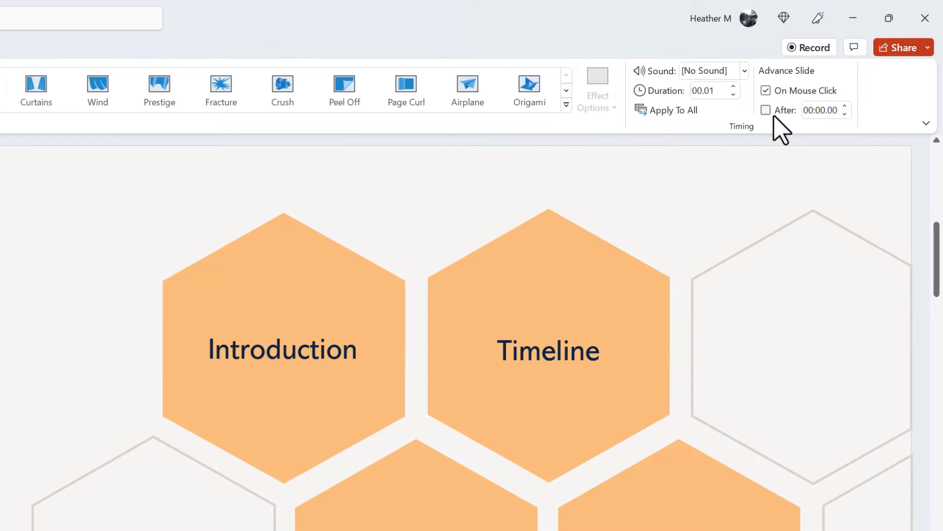
Step: Set the Agenda slide to advance After 5 seconds instead of on click, and apply that timing to all slides
{"action": "left_click", "coordinate": [766, 90]}
{"action": "left_click", "coordinate": [766, 110]}
{"action": "left_click", "coordinate": [813, 112]}
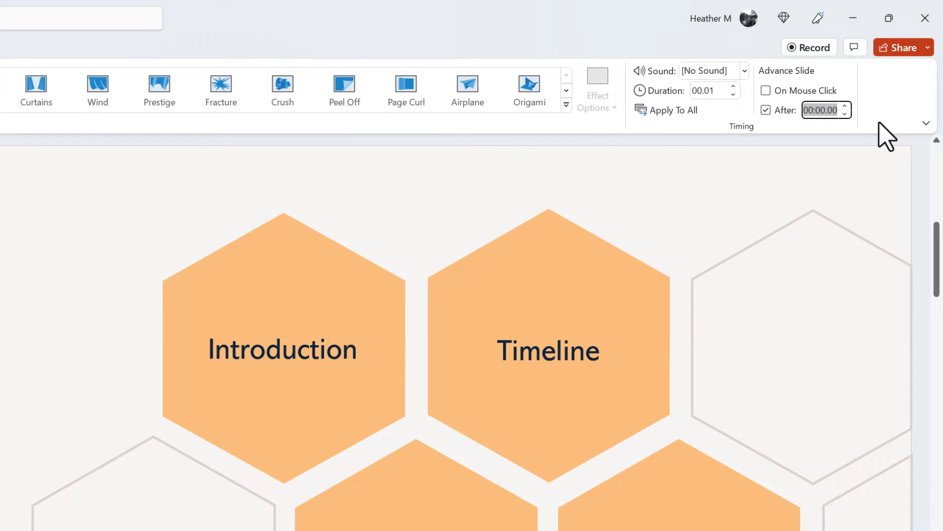
{"action": "type", "text": "5"}
{"action": "key", "text": "Return"}
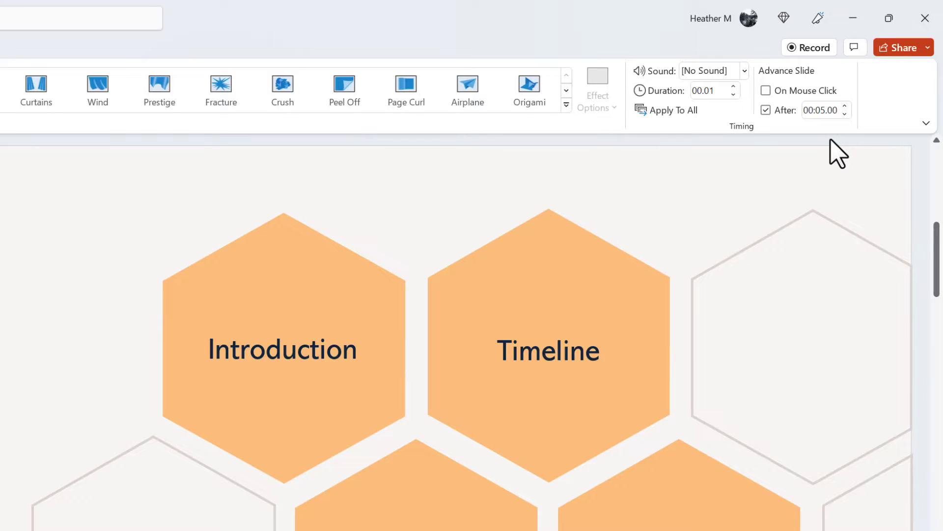
{"action": "left_click", "coordinate": [663, 110]}
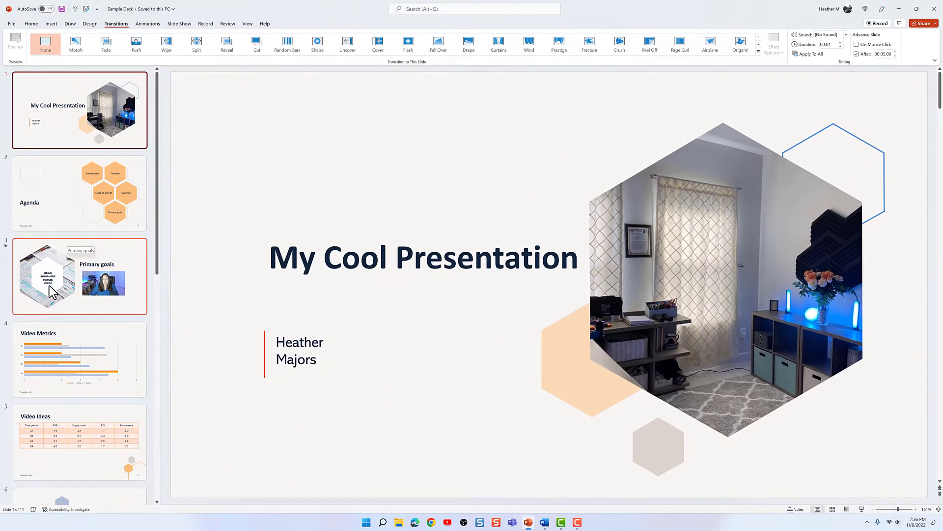
Step: On slide 3, Primary goals, select the video and set the slide's After advance time to 23 seconds
{"action": "left_click", "coordinate": [56, 303]}
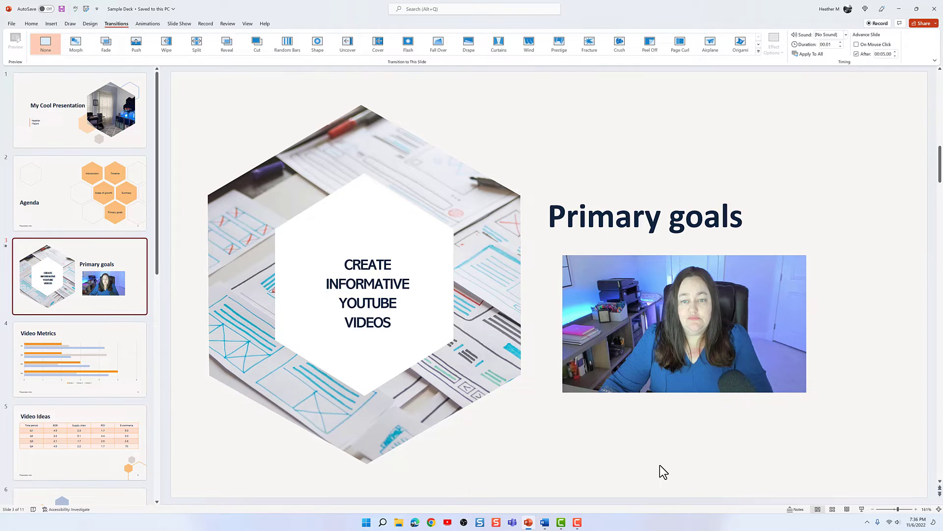
{"action": "left_click", "coordinate": [737, 349]}
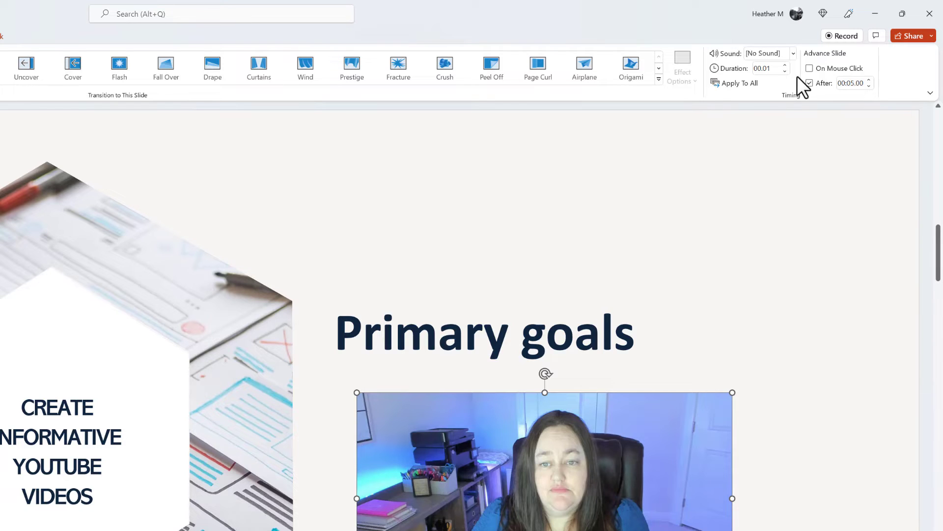
{"action": "left_click", "coordinate": [843, 84]}
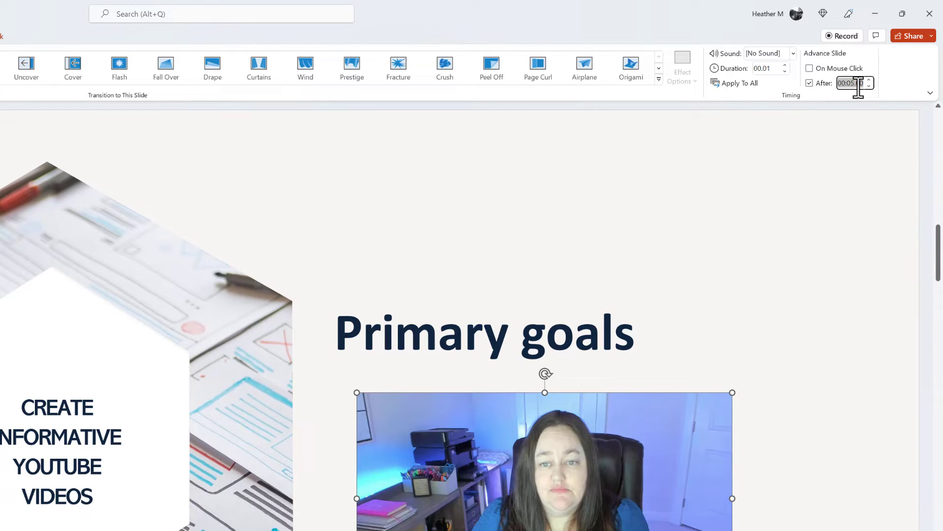
{"action": "type", "text": "23"}
{"action": "key", "text": "Return"}
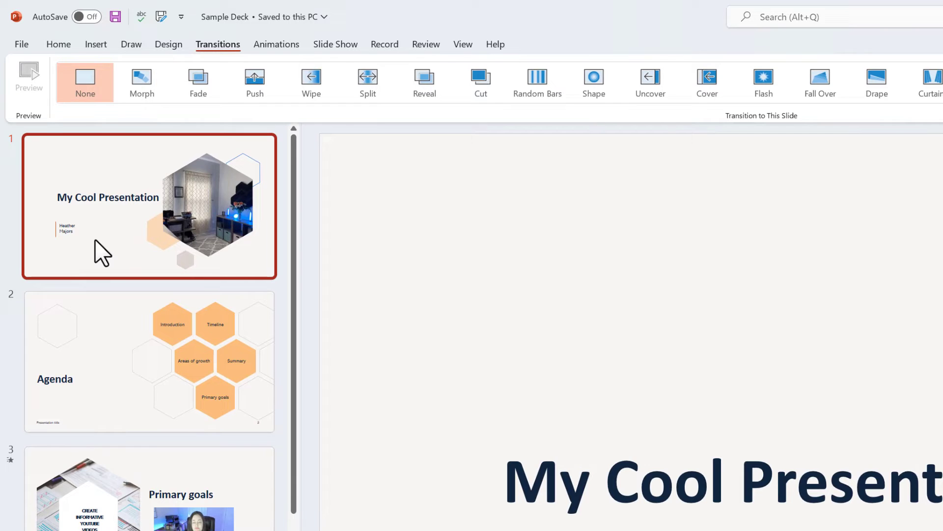
{"action": "left_click", "coordinate": [332, 50]}
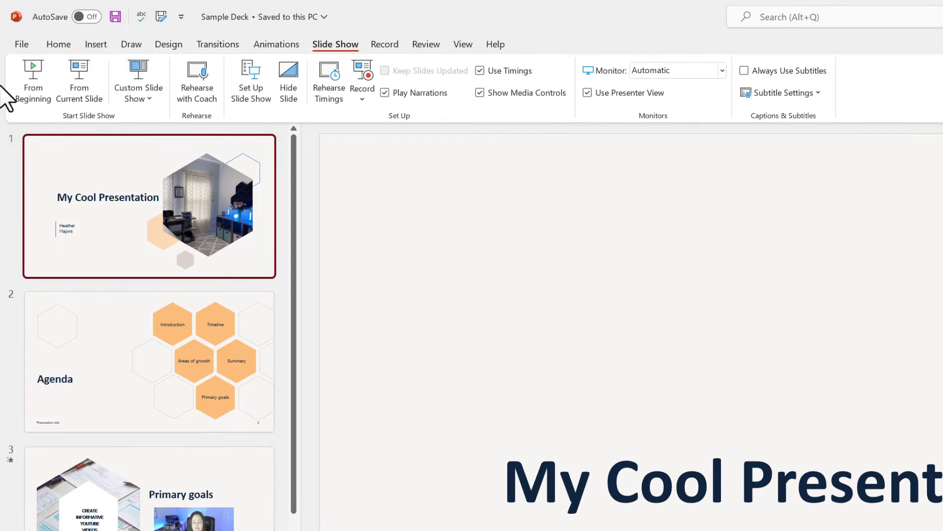
{"action": "left_click", "coordinate": [32, 80]}
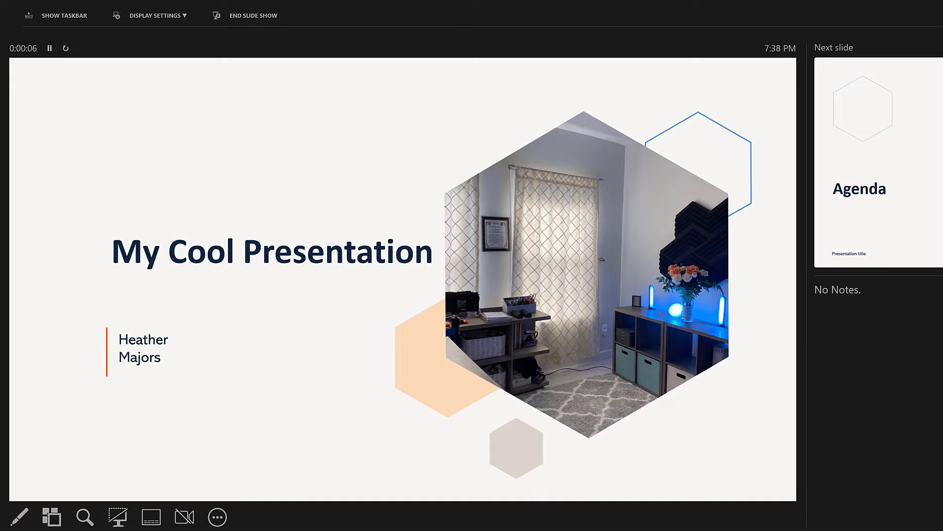
{"action": "key", "text": "Right"}
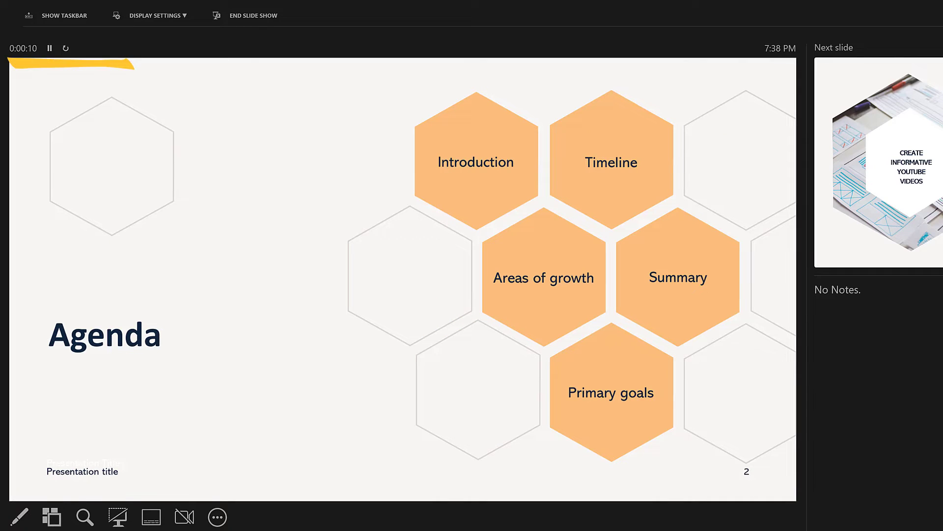
{"action": "key", "text": "Right"}
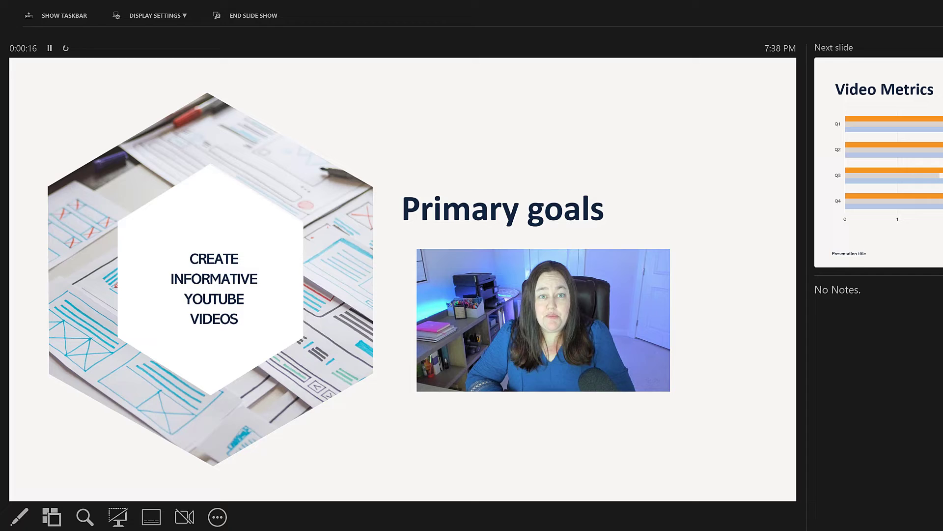
{"action": "mouse_move", "coordinate": [550, 355]}
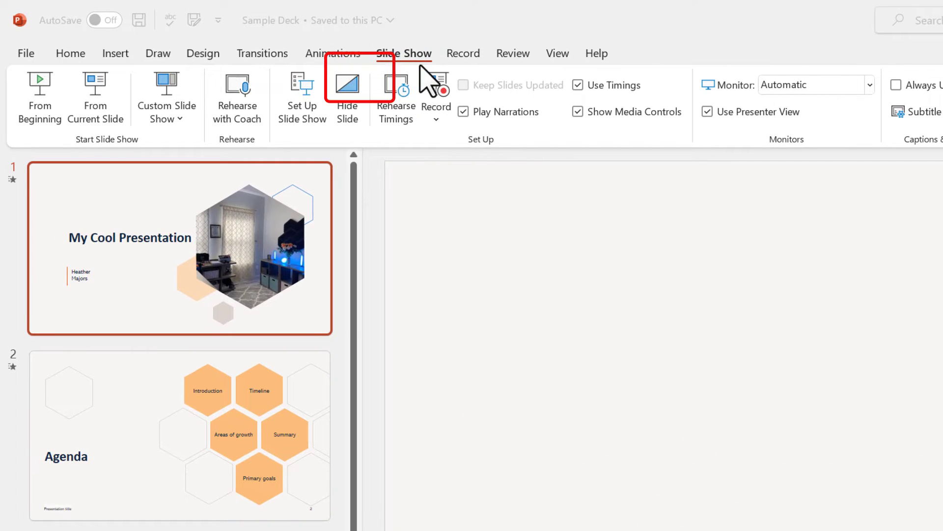
Step: In Set Up Slide Show, enable 'Loop continuously until Esc' and confirm with OK
{"action": "left_click", "coordinate": [305, 96]}
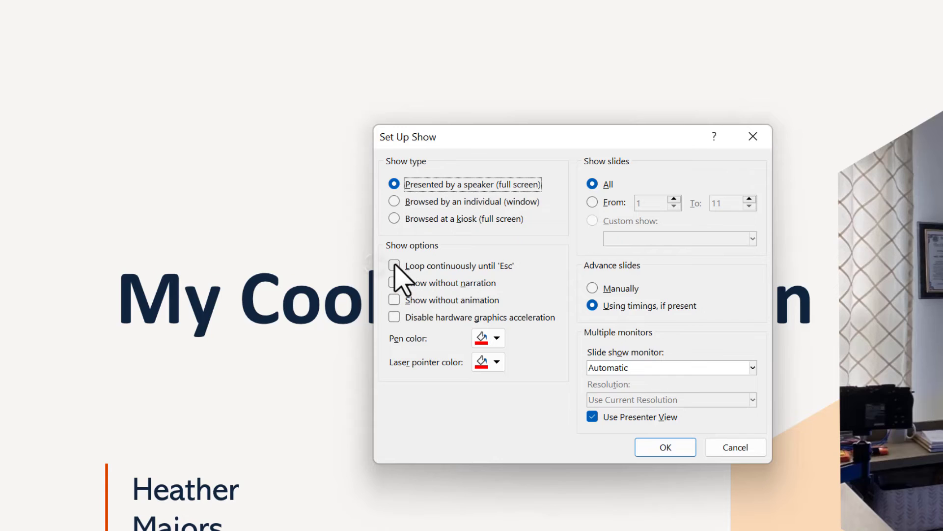
{"action": "left_click", "coordinate": [394, 265]}
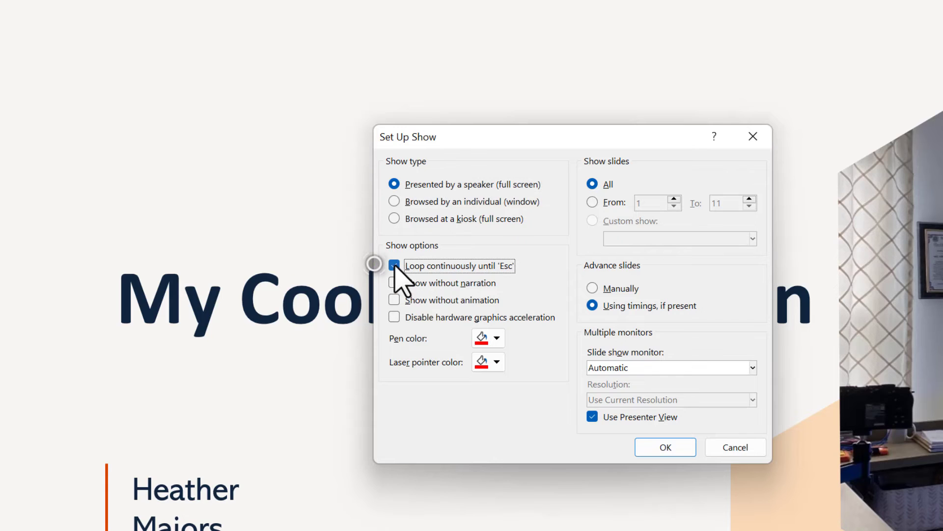
{"action": "left_click", "coordinate": [667, 451]}
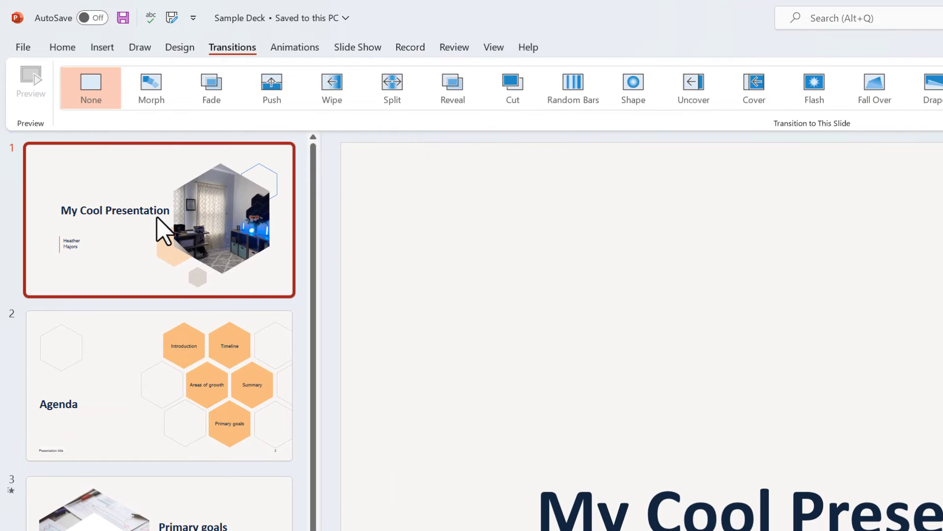
Step: Apply Fade to slides 1 and 2, and a Curtains transition to slide 3, Primary goals
{"action": "left_click", "coordinate": [208, 88]}
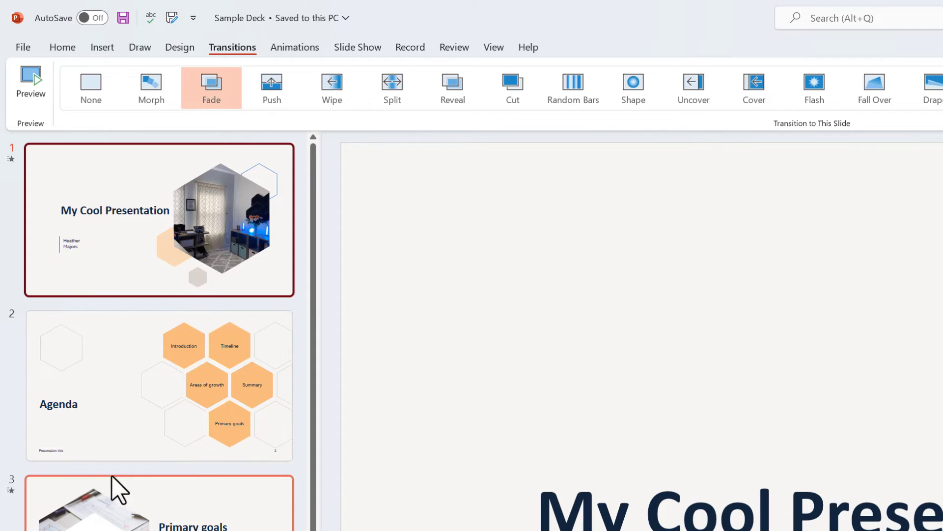
{"action": "left_click", "coordinate": [147, 421]}
{"action": "left_click", "coordinate": [204, 88]}
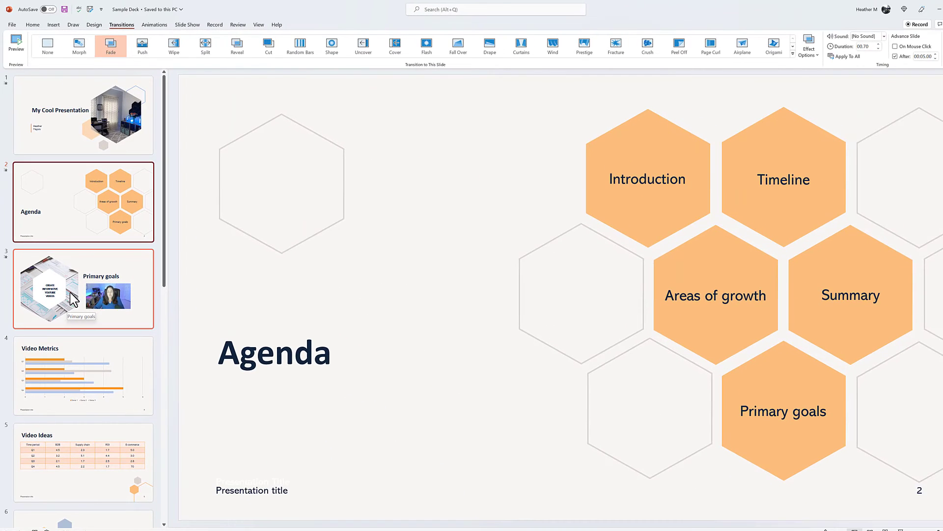
{"action": "left_click", "coordinate": [73, 298]}
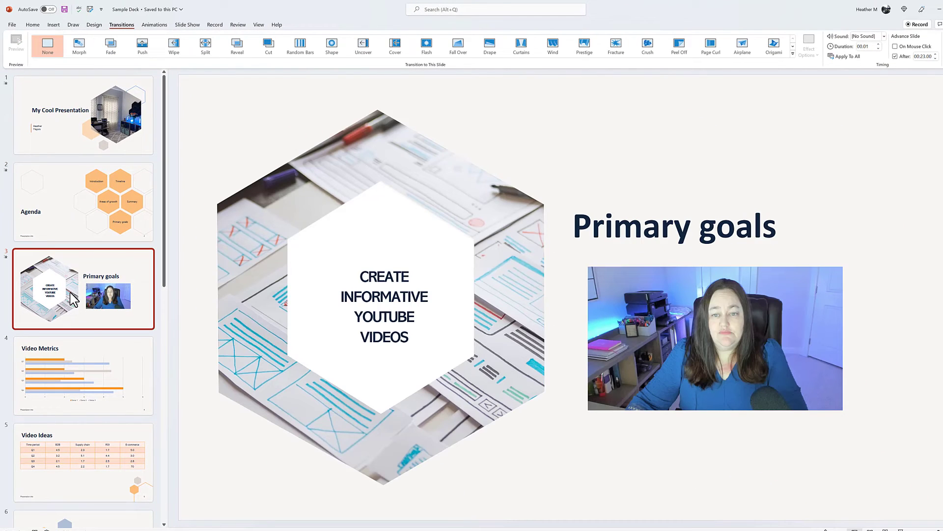
{"action": "left_click", "coordinate": [520, 47]}
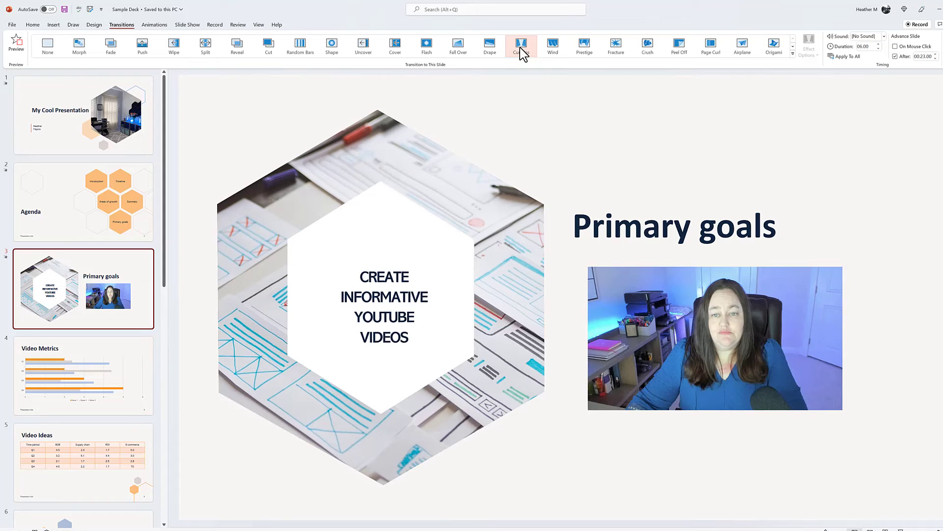
Step: Start the show in presenter view with Alt+F5 and advance through Agenda to Primary goals
{"action": "key", "text": "alt+F5"}
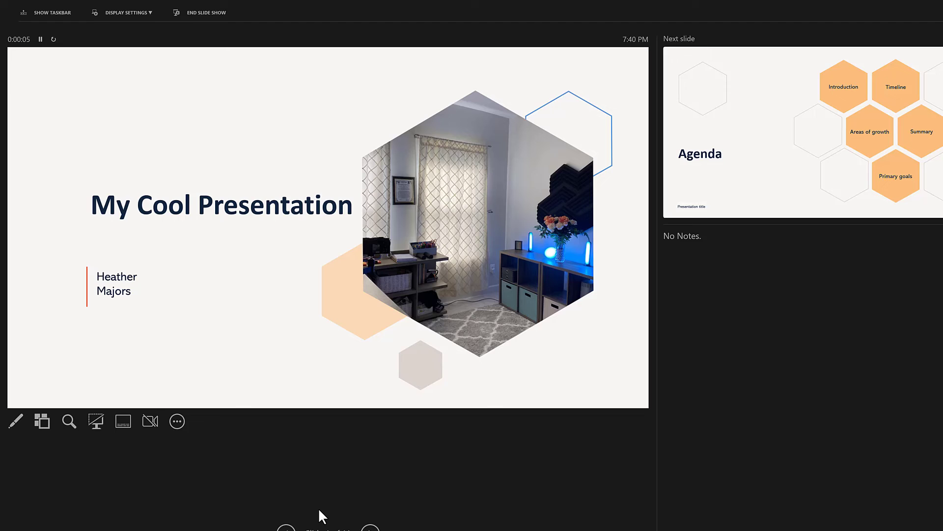
{"action": "key", "text": "Right"}
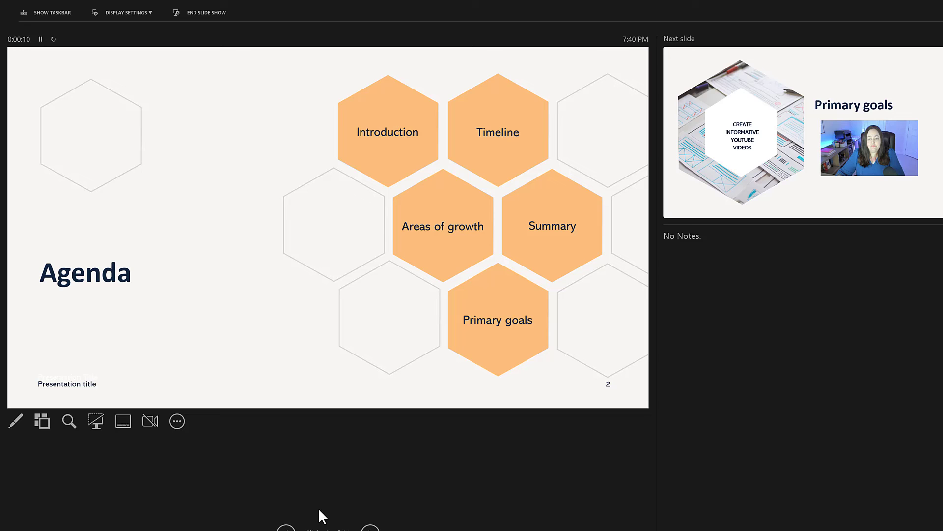
{"action": "key", "text": "Right"}
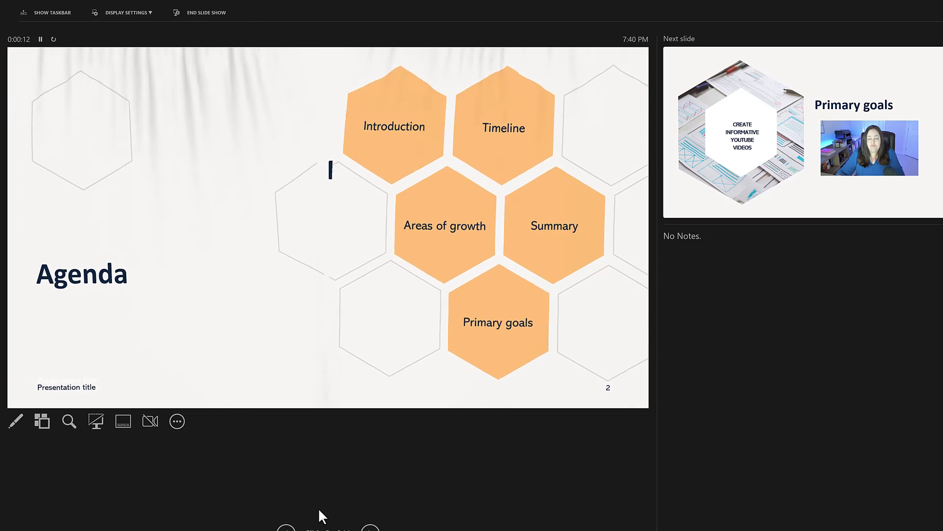